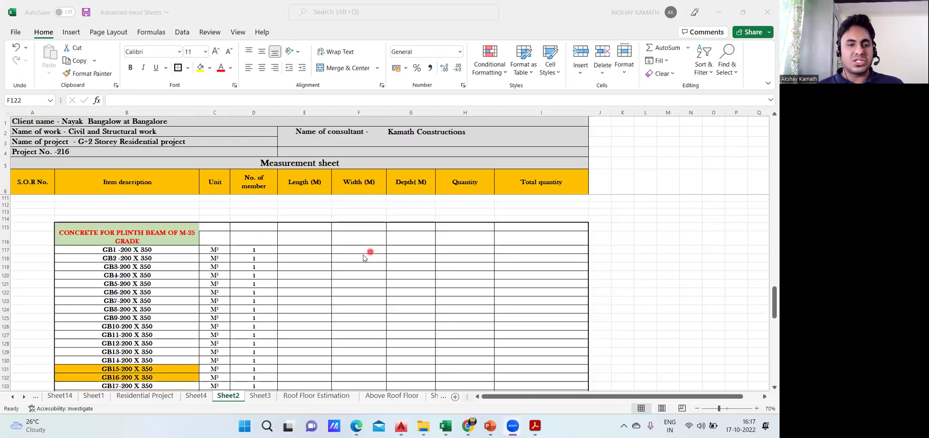
# Step: Try to copy the PCC plinth beam values from length through total quantity into the concrete section starting at D117
pyautogui.scroll(-1, 363, 257)
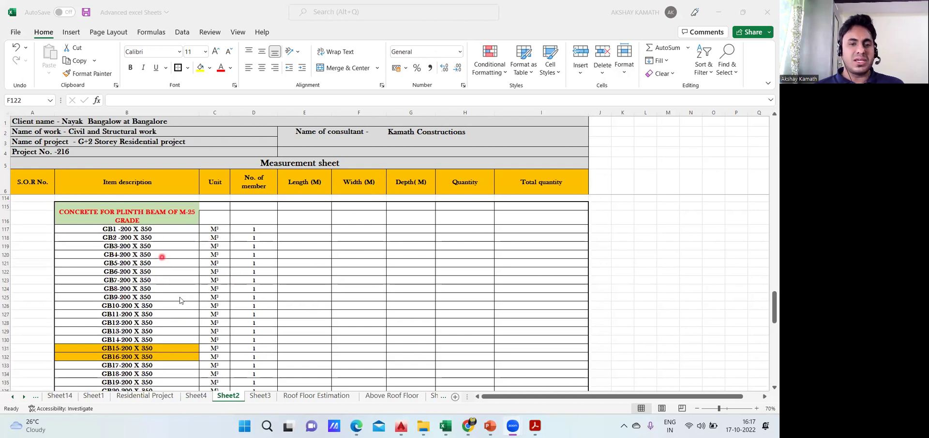
pyautogui.scroll(20, 234, 299)
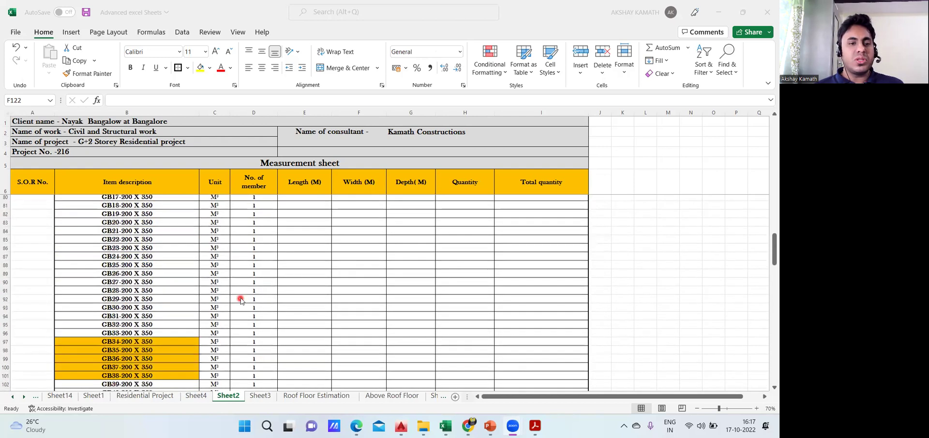
pyautogui.scroll(12, 237, 299)
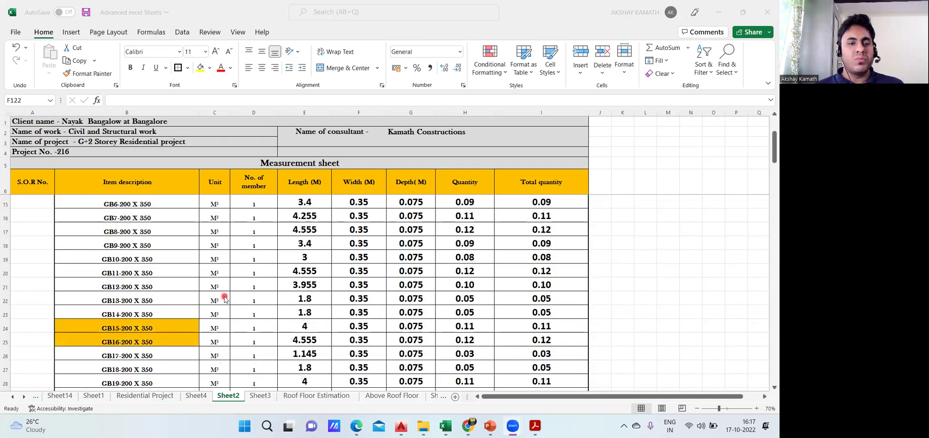
pyautogui.scroll(3, 226, 300)
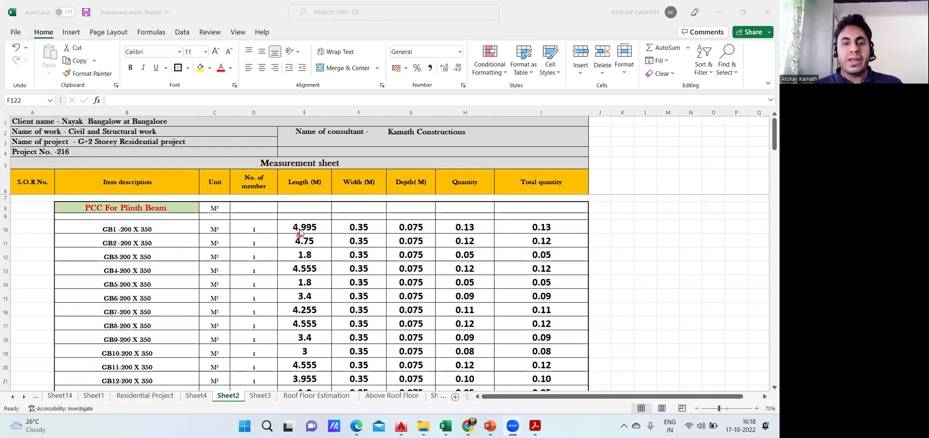
pyautogui.click(332, 231)
pyautogui.moveTo(324, 230); pyautogui.dragTo(545, 305)
pyautogui.hotkey('ctrl', 'c')
pyautogui.scroll(-20, 392, 308)
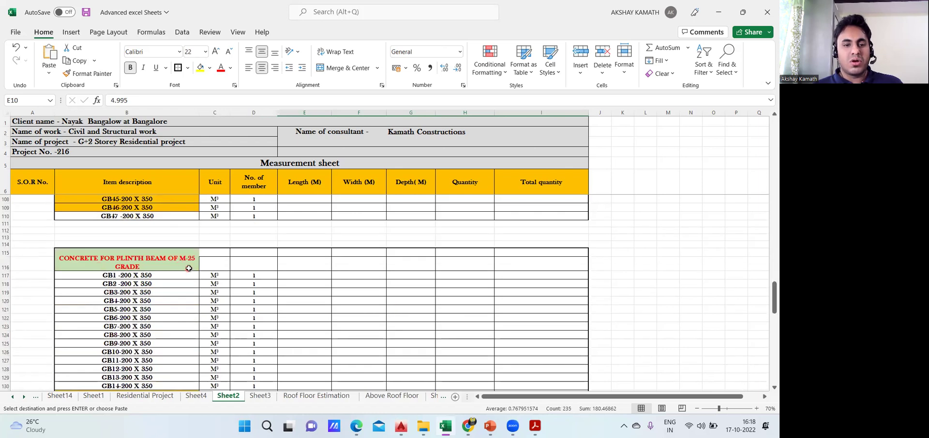
pyautogui.scroll(-1, 188, 268)
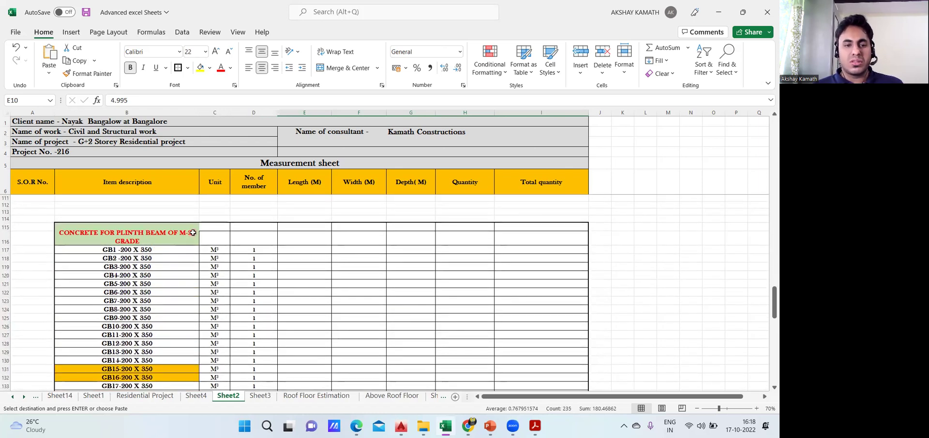
pyautogui.click(249, 249)
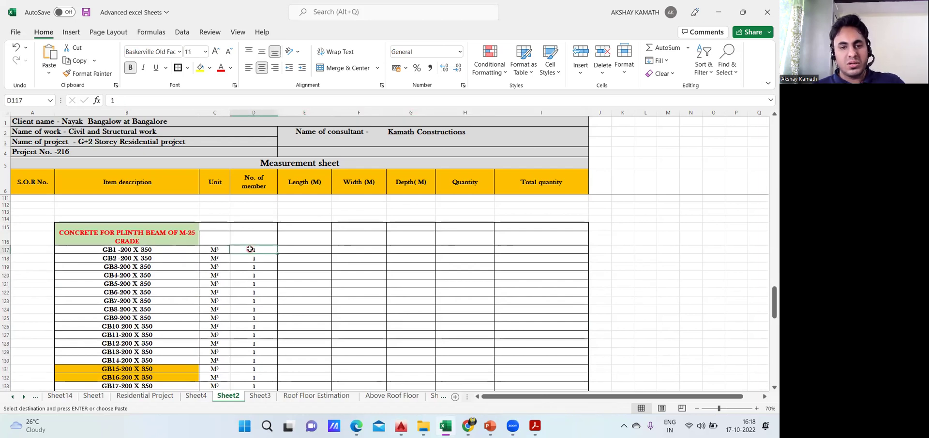
pyautogui.hotkey('ctrl', 'v')
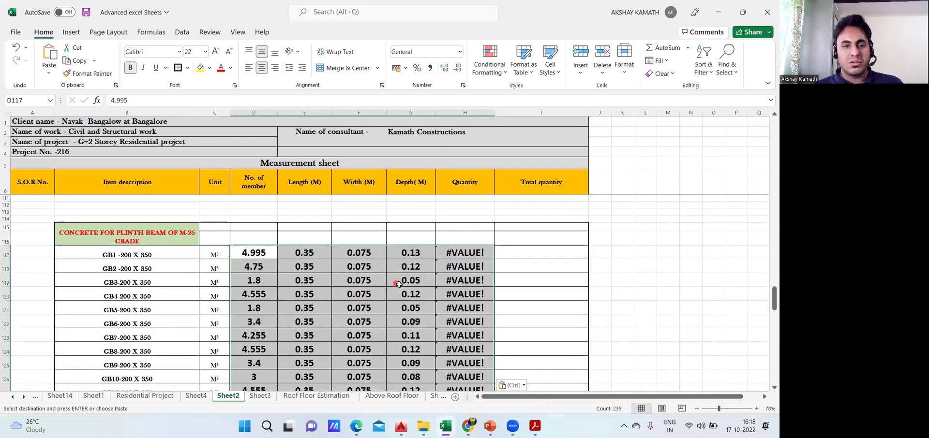
# Step: Change the concrete grade in the plinth beam heading in B115 to M-20
pyautogui.click(192, 234)
pyautogui.doubleClick(192, 234)
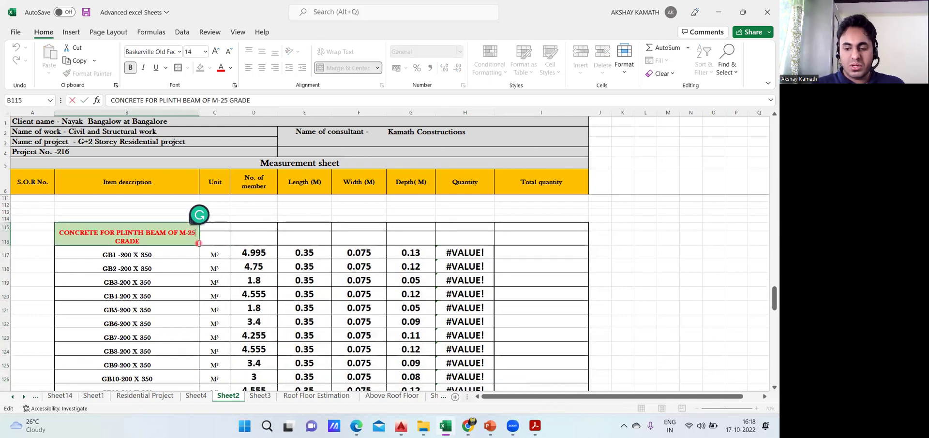
pyautogui.press('BackSpace')
pyautogui.write('0')
pyautogui.click(603, 310)
# Step: Copy the PCC plinth beam data for GB1 to GB47, from number of members through total quantity, into the concrete section starting at D117
pyautogui.scroll(9, 497, 310)
pyautogui.scroll(20, 497, 310)
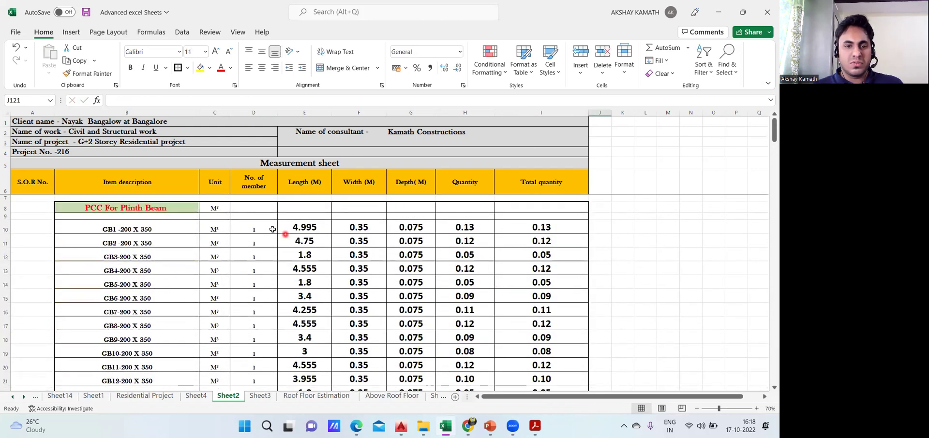
pyautogui.moveTo(256, 228); pyautogui.dragTo(521, 363)
pyautogui.hotkey('ctrl', 'c')
pyautogui.scroll(-14, 480, 328)
pyautogui.scroll(-8, 480, 328)
pyautogui.scroll(4, 291, 285)
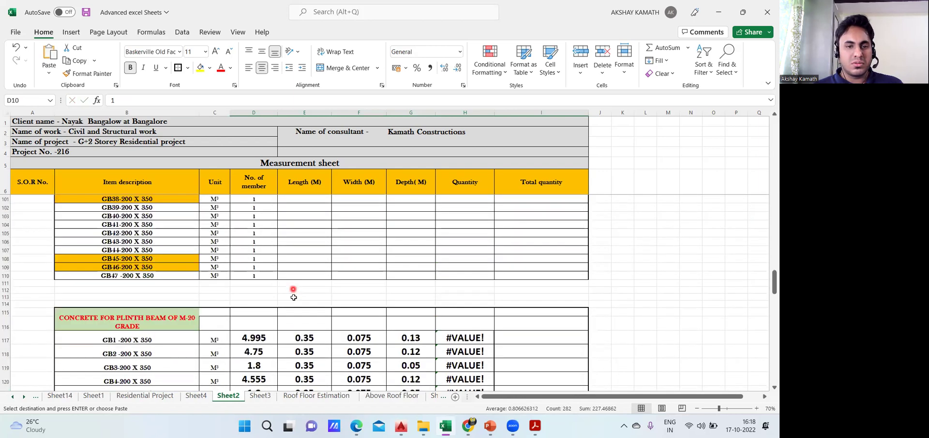
pyautogui.scroll(-3, 285, 300)
pyautogui.click(268, 261)
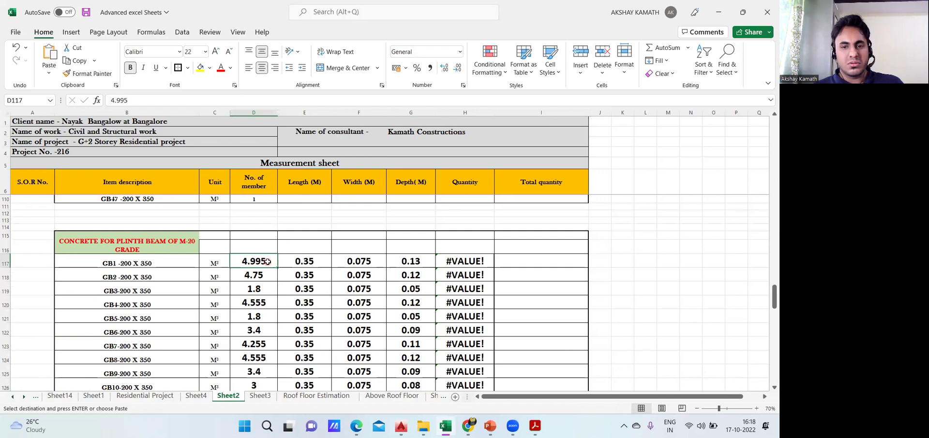
pyautogui.hotkey('ctrl', 'v')
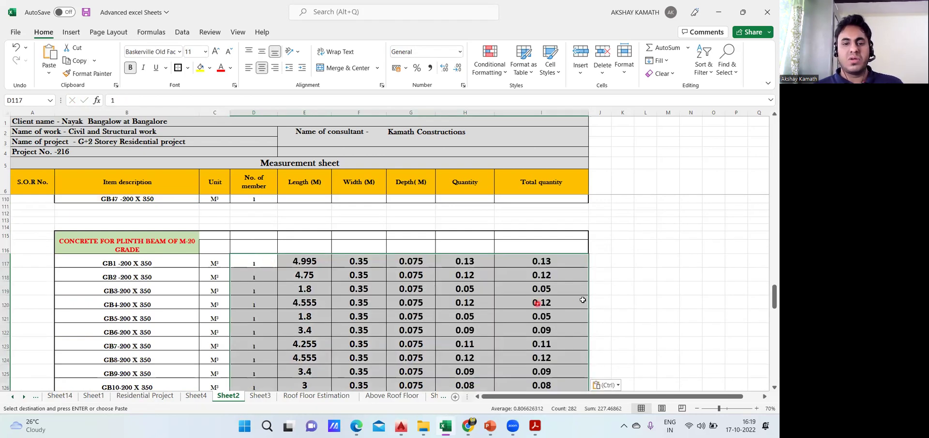
pyautogui.click(653, 291)
pyautogui.scroll(-3, 273, 277)
pyautogui.scroll(2, 347, 280)
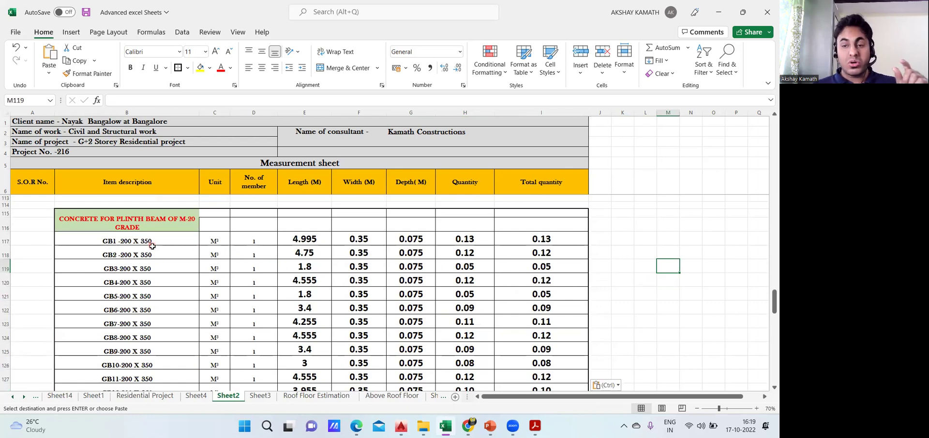
# Step: Switch to the PowerPoint site engineer presentation, maximize it and look through the plinth beam slides up to slide 79 on backfilling
pyautogui.click(489, 426)
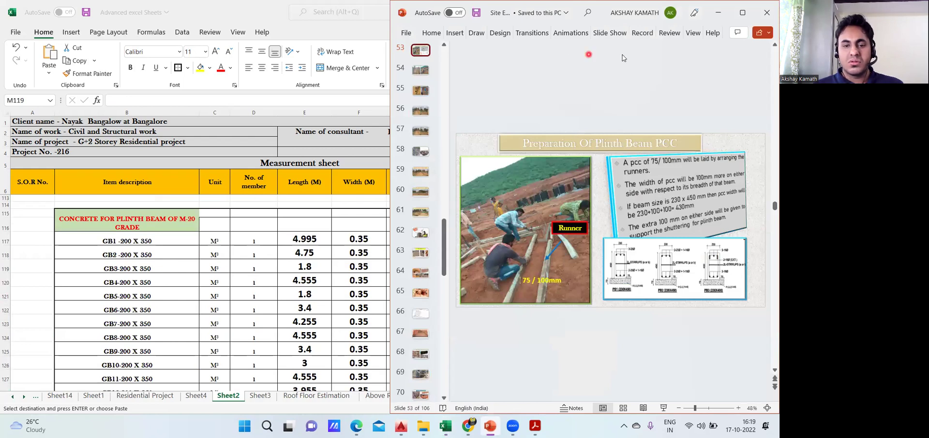
pyautogui.press('super+Up')
pyautogui.scroll(-2, 47, 203)
pyautogui.click(56, 252)
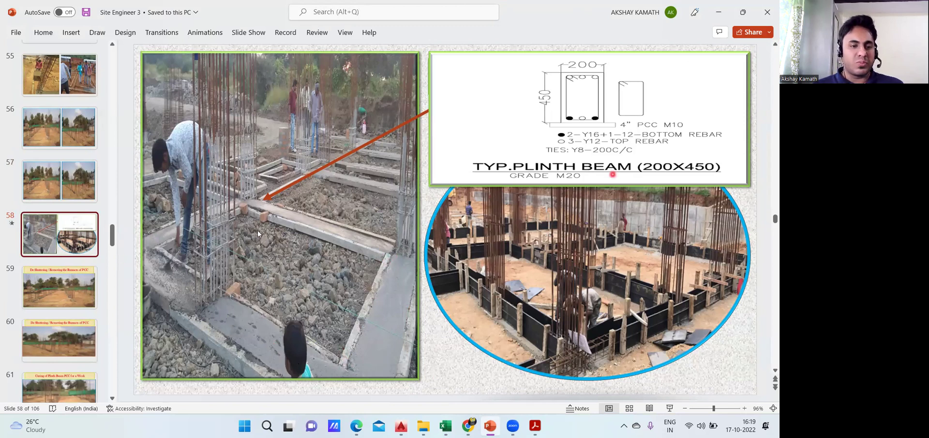
pyautogui.scroll(-15, 60, 317)
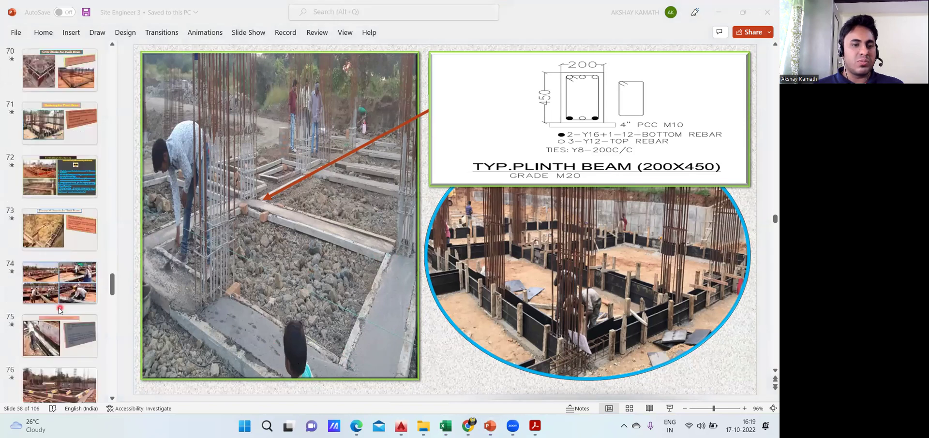
pyautogui.scroll(-3, 56, 227)
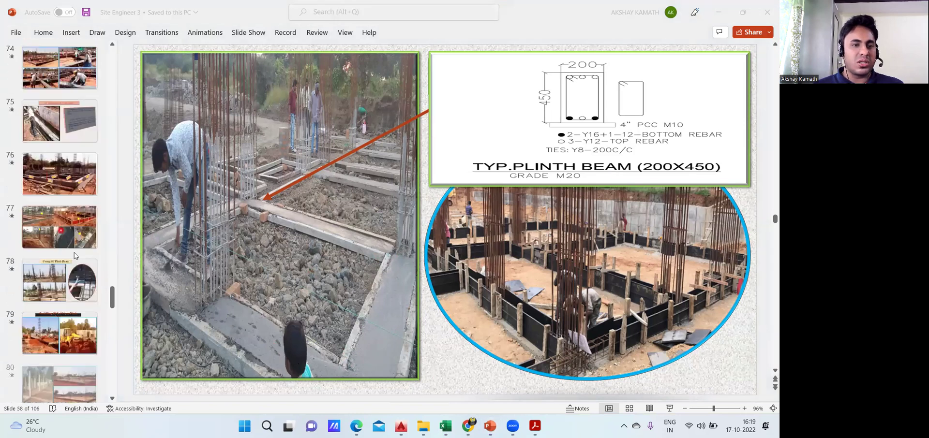
pyautogui.click(67, 223)
pyautogui.click(50, 289)
pyautogui.click(54, 331)
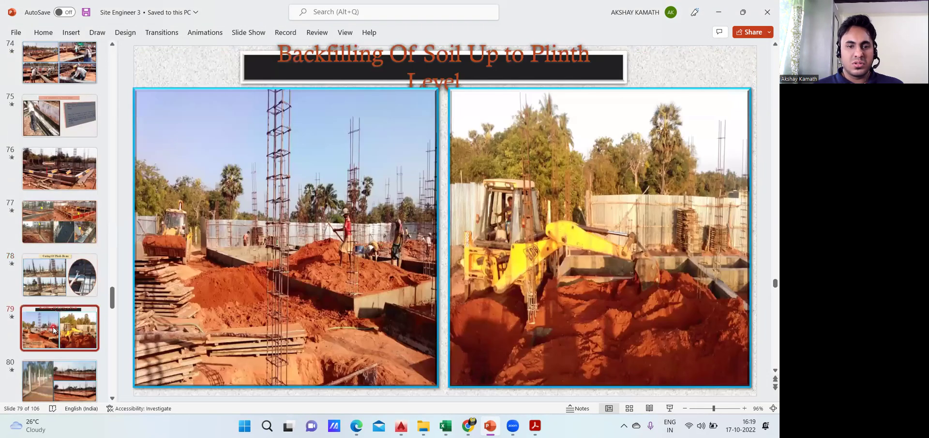
# Step: Return to slide 76 with the photo of the labelled plinth beams and compare the slides around it
pyautogui.scroll(-2, 59, 291)
pyautogui.scroll(3, 62, 199)
pyautogui.click(63, 235)
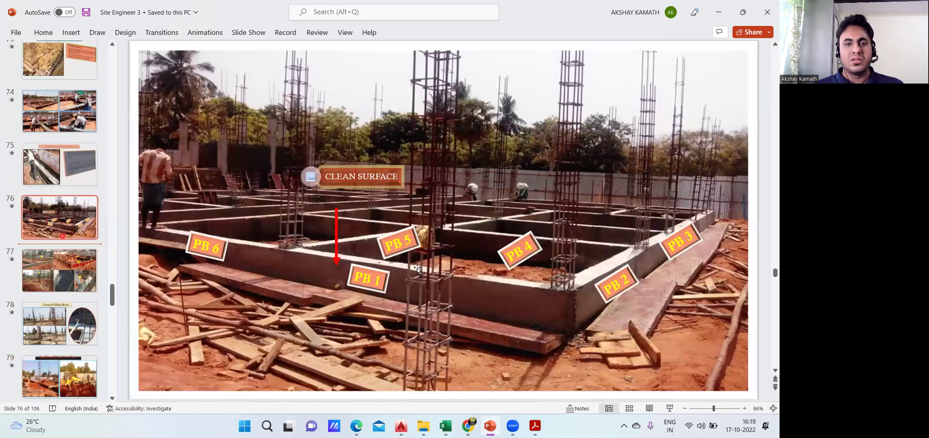
pyautogui.scroll(2, 53, 193)
pyautogui.click(52, 188)
pyautogui.scroll(-1, 63, 191)
pyautogui.click(62, 191)
pyautogui.click(55, 243)
pyautogui.click(590, 282)
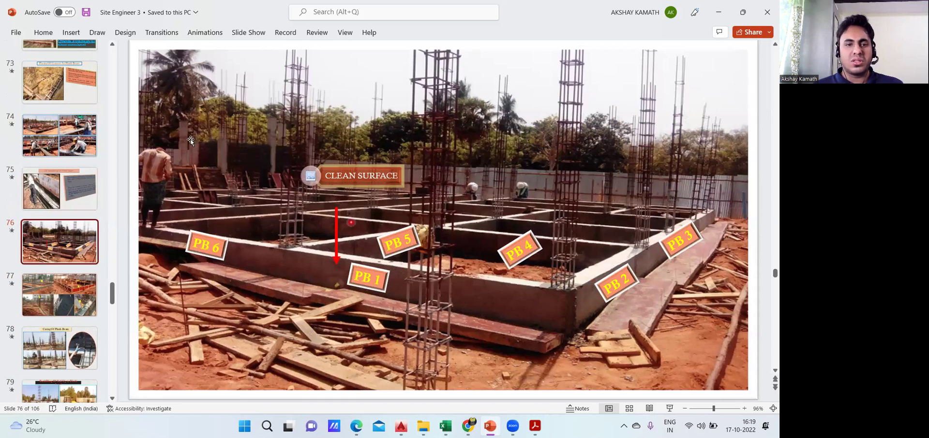
# Step: Delete the six labels PB 1 to PB 6 from the plinth beam photo on slide 76
pyautogui.moveTo(184, 128); pyautogui.dragTo(216, 151)
pyautogui.moveTo(181, 130); pyautogui.dragTo(184, 129)
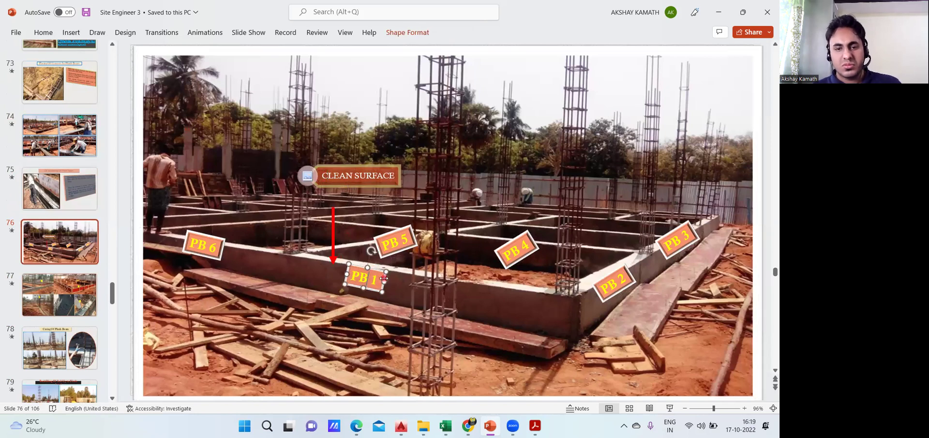
pyautogui.click(390, 244)
pyautogui.keyDown('shift'); pyautogui.click(213, 249); pyautogui.keyUp('shift')
pyautogui.keyDown('shift'); pyautogui.click(360, 276); pyautogui.keyUp('shift')
pyautogui.keyDown('shift'); pyautogui.click(518, 247); pyautogui.keyUp('shift')
pyautogui.keyDown('shift'); pyautogui.click(602, 281); pyautogui.keyUp('shift')
pyautogui.keyDown('shift'); pyautogui.click(679, 247); pyautogui.keyUp('shift')
pyautogui.press('Delete')
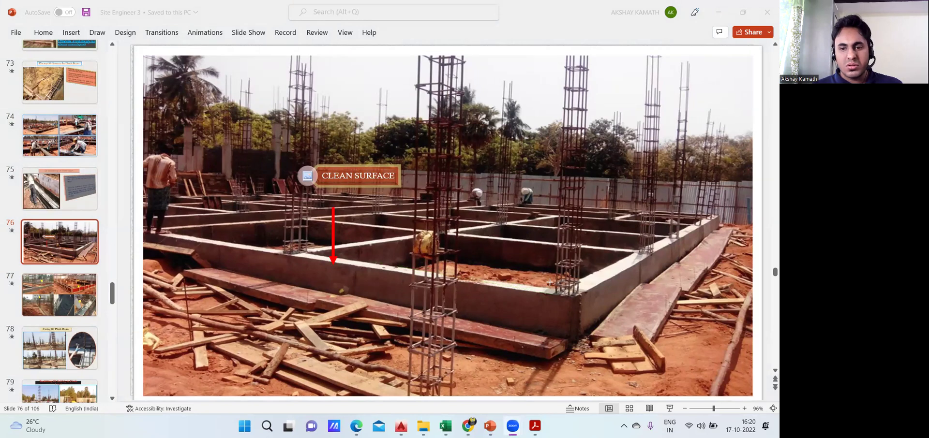
# Step: Mark the length, width and depth of the two front plinth beams with black lines on the photo, and clear the annotations
pyautogui.moveTo(555, 294); pyautogui.dragTo(294, 255)
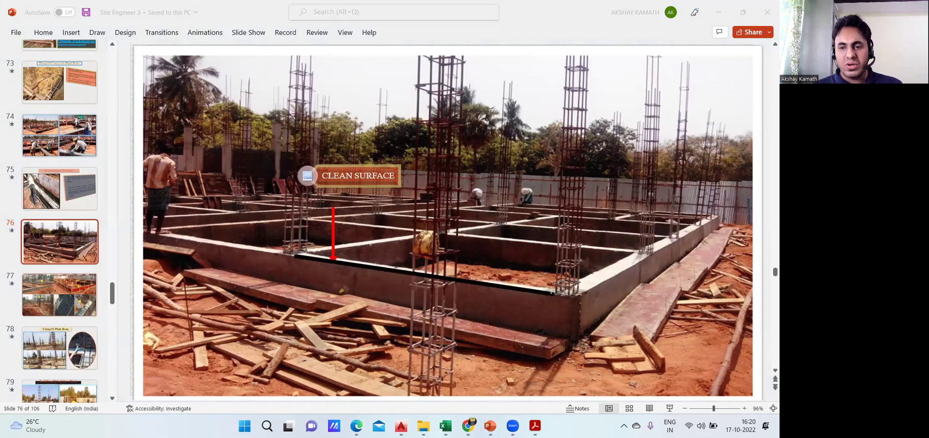
pyautogui.moveTo(547, 293); pyautogui.dragTo(547, 321)
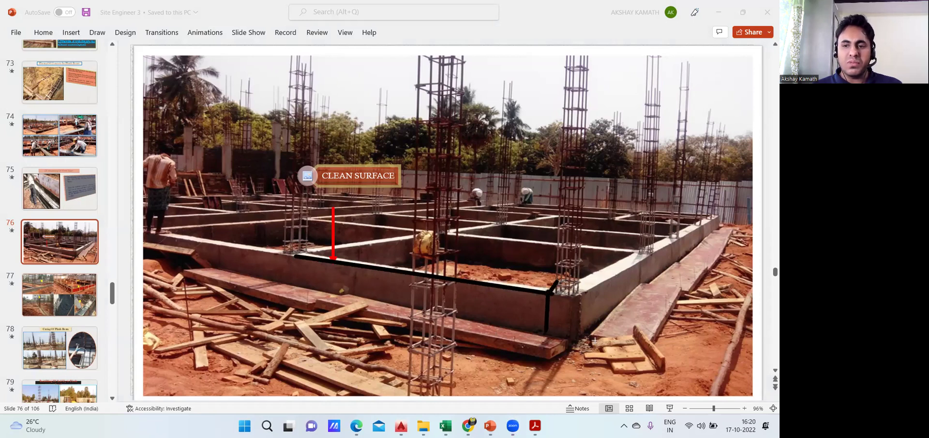
pyautogui.moveTo(626, 256); pyautogui.dragTo(643, 259)
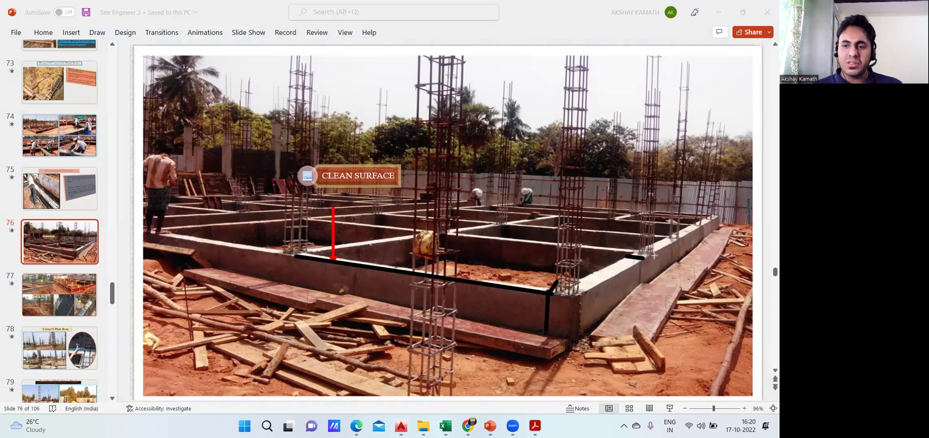
pyautogui.moveTo(651, 254)
pyautogui.mouseDown()
pyautogui.moveTo(587, 291)
pyautogui.moveTo(600, 325)
pyautogui.mouseUp()
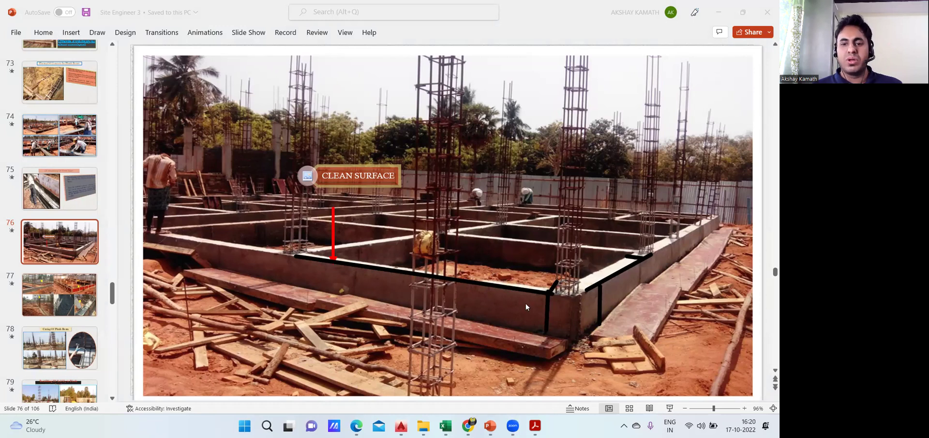
pyautogui.press('Escape')
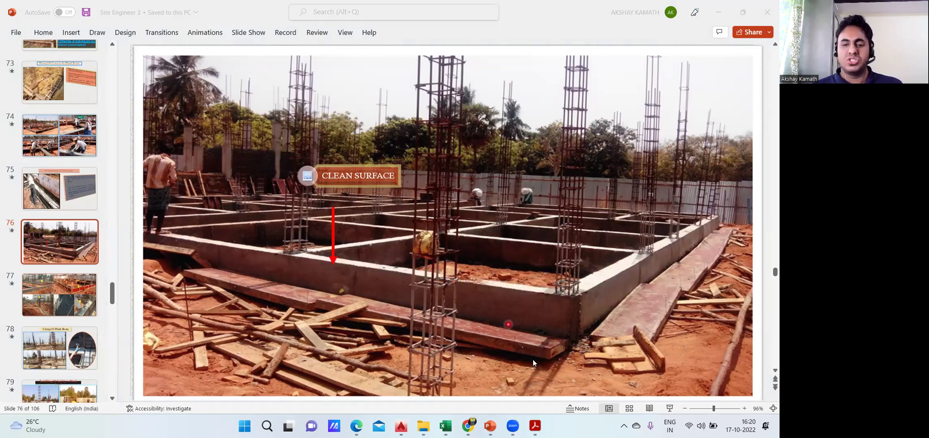
# Step: Switch back to the Excel measurement sheet and set the width of all concrete plinth beams from F117 down to 0.2
pyautogui.hotkey('alt', 'Tab')
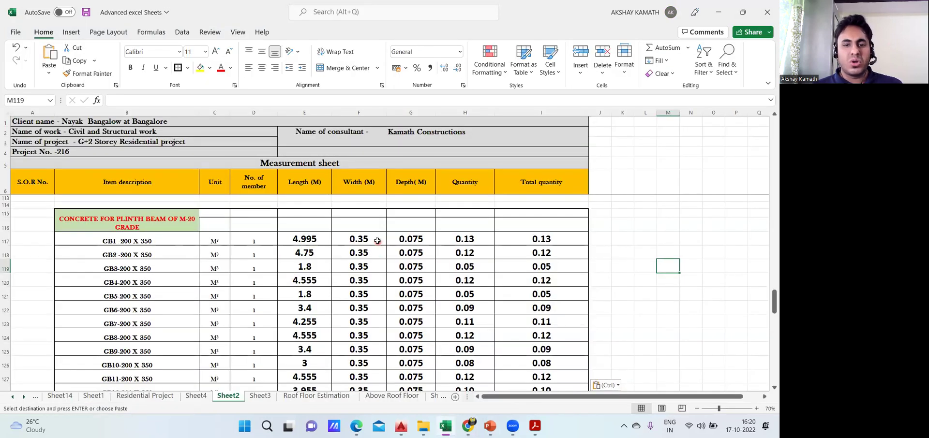
pyautogui.click(376, 240)
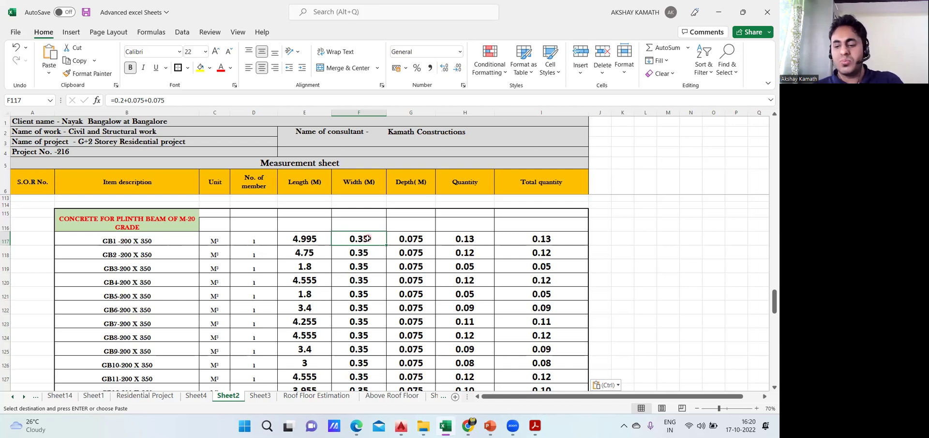
pyautogui.write('0.2')
pyautogui.click(390, 215)
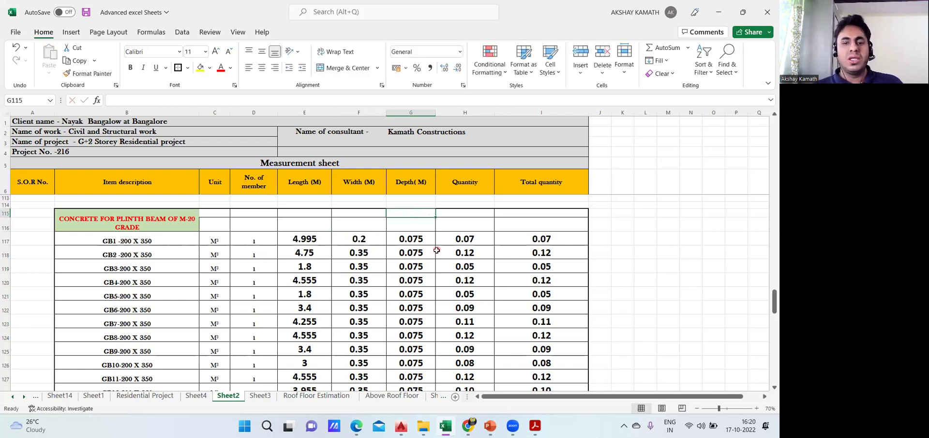
pyautogui.click(371, 239)
pyautogui.moveTo(386, 245); pyautogui.dragTo(383, 339)
# Step: Set the depth of all concrete plinth beams from G117 down to 0.35 and check the quantity formula in H117
pyautogui.scroll(18, 410, 327)
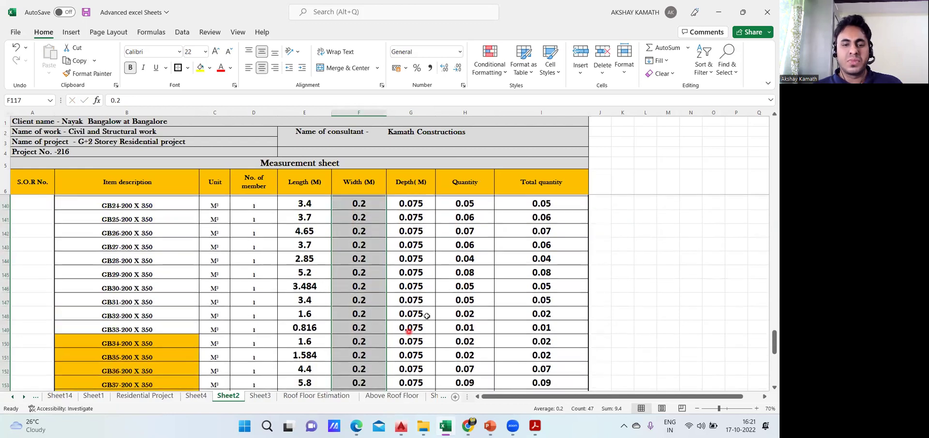
pyautogui.scroll(-2, 435, 316)
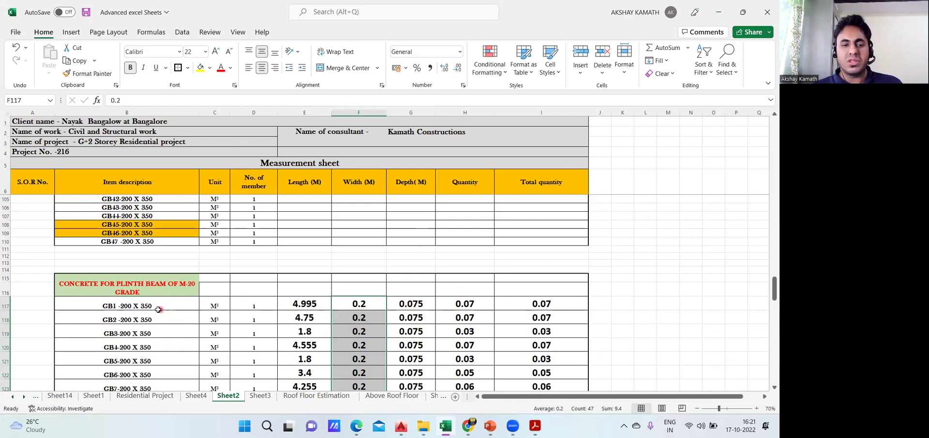
pyautogui.scroll(-7, 160, 310)
pyautogui.scroll(8, 434, 357)
pyautogui.click(417, 330)
pyautogui.write('0.35')
pyautogui.hotkey('ctrl', 'Return')
pyautogui.moveTo(434, 335)
pyautogui.mouseDown()
pyautogui.moveTo(437, 389)
pyautogui.moveTo(434, 324)
pyautogui.mouseUp()
pyautogui.scroll(6, 519, 345)
pyautogui.scroll(9, 518, 345)
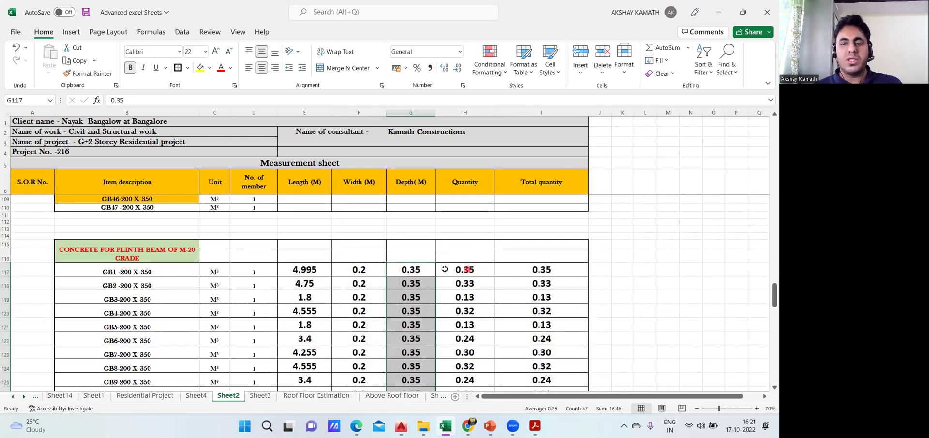
pyautogui.click(481, 268)
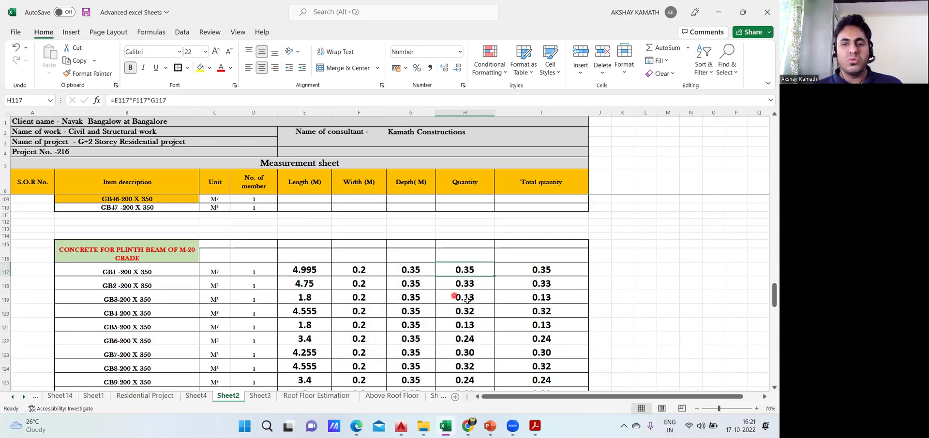
pyautogui.scroll(1, 467, 303)
pyautogui.scroll(-1, 482, 317)
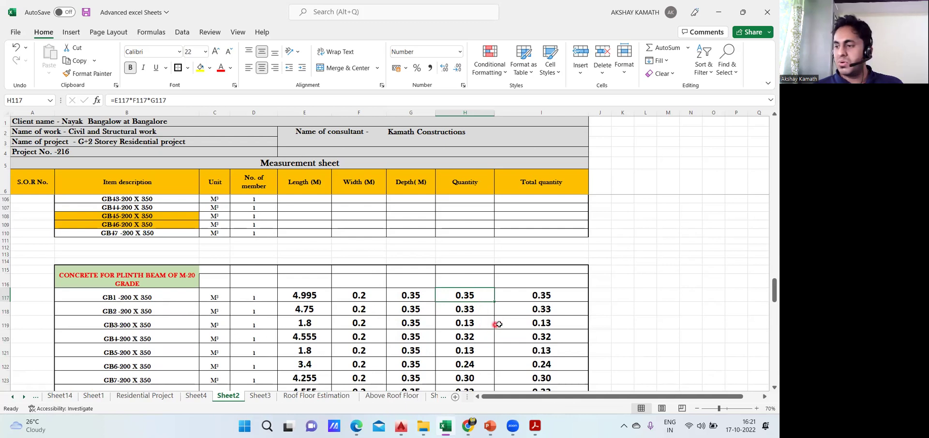
pyautogui.click(317, 298)
pyautogui.click(326, 297)
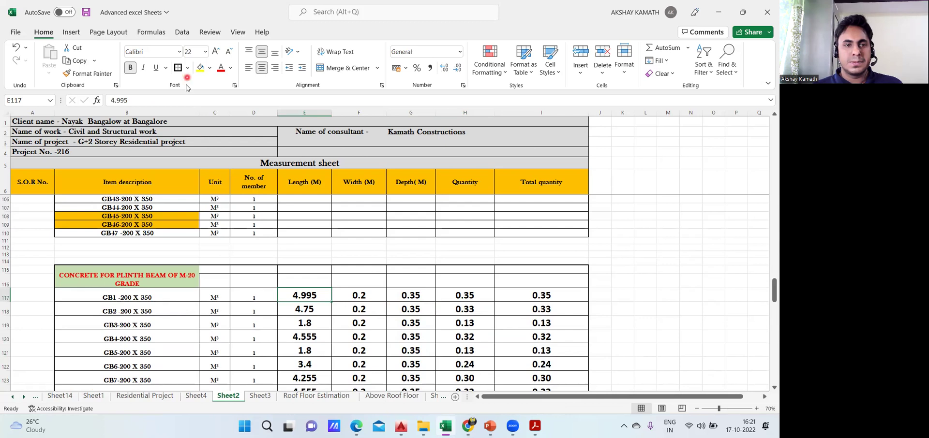
pyautogui.click(527, 311)
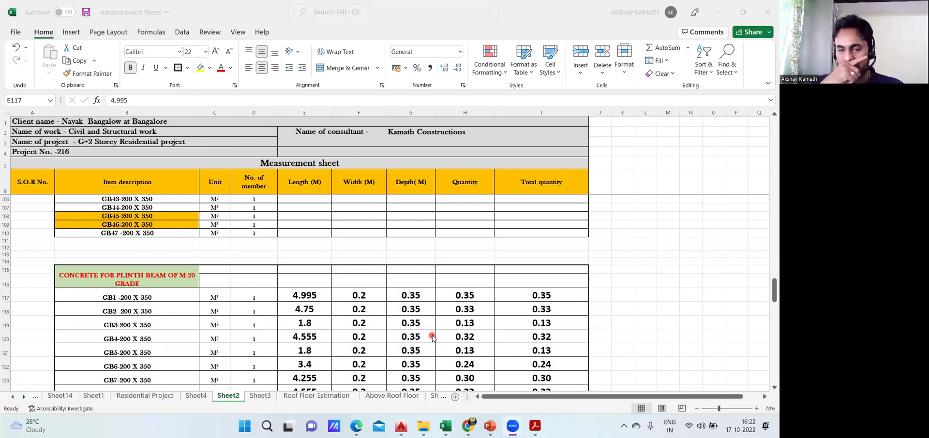
# Step: Re-enter the quantity formula for GB1 in H117 as length times width times depth, =E117*F117*G117
pyautogui.click(476, 296)
pyautogui.click(185, 100)
pyautogui.press('BackSpace')
pyautogui.press('BackSpace')
pyautogui.press('BackSpace')
pyautogui.press('BackSpace')
pyautogui.press('BackSpace')
pyautogui.press('BackSpace')
pyautogui.press('BackSpace')
pyautogui.press('BackSpace')
pyautogui.press('BackSpace')
pyautogui.press('BackSpace')
pyautogui.press('BackSpace')
pyautogui.press('BackSpace')
pyautogui.press('BackSpace')
pyautogui.press('BackSpace')
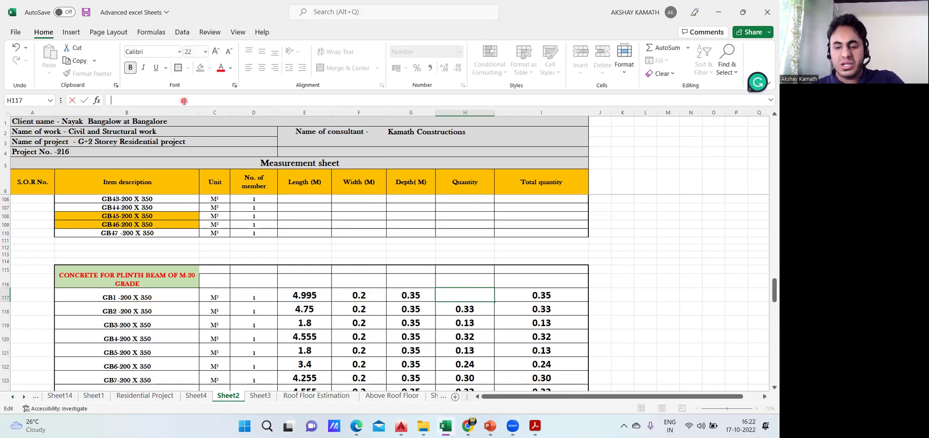
pyautogui.click(312, 297)
pyautogui.write('*')
pyautogui.click(374, 296)
pyautogui.write('*')
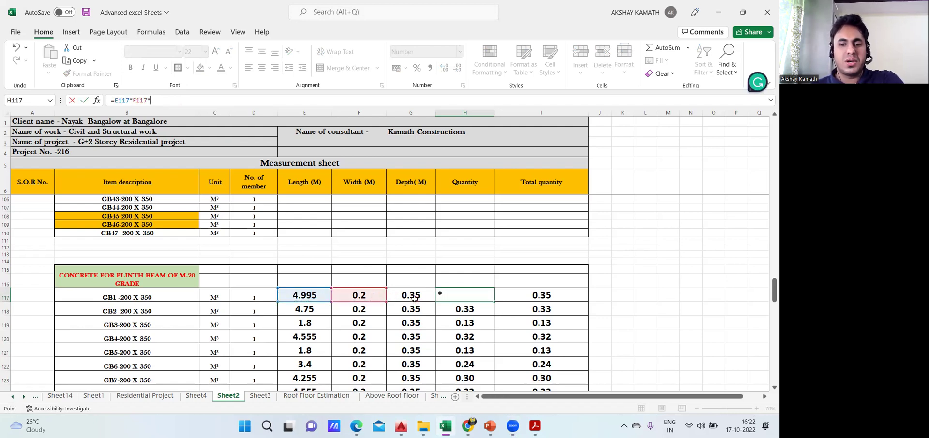
pyautogui.click(414, 298)
pyautogui.press('Return')
# Step: Show the GB1 concrete length in E117 with two decimal places and check the quantity formula in H117
pyautogui.click(482, 295)
pyautogui.click(317, 296)
pyautogui.click(457, 68)
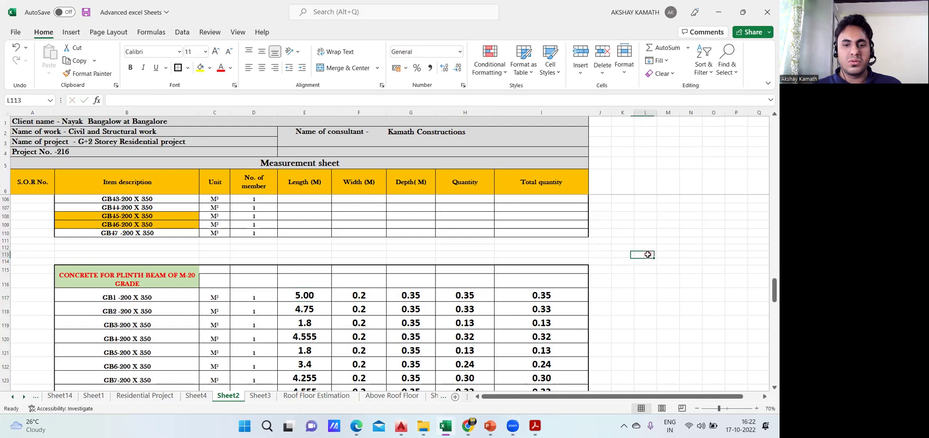
pyautogui.click(483, 296)
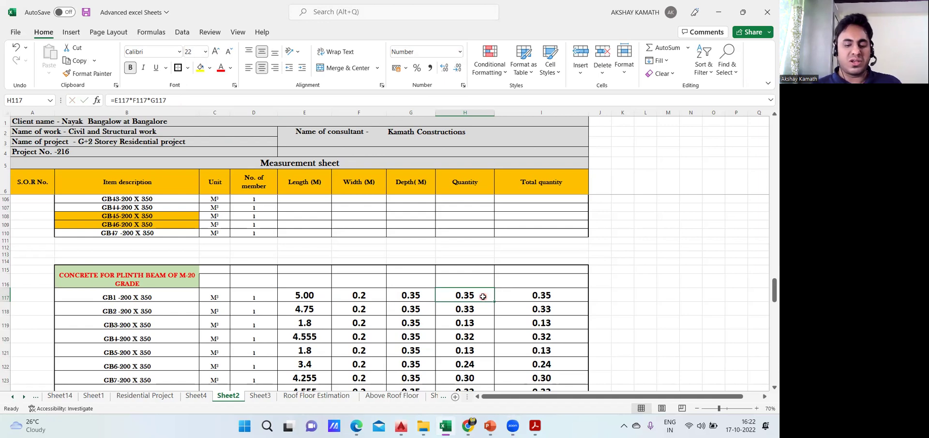
pyautogui.click(316, 313)
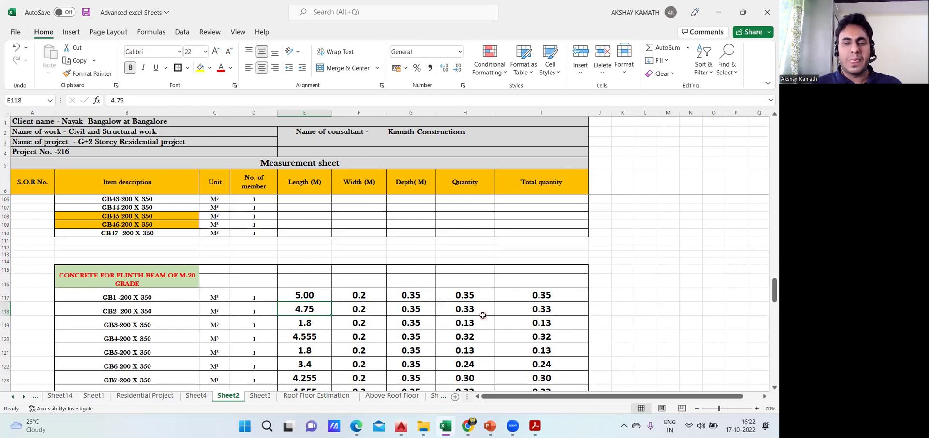
# Step: Show the total Plinth Beam Concrete Quantity in I165 with two decimal places
pyautogui.scroll(-2, 472, 303)
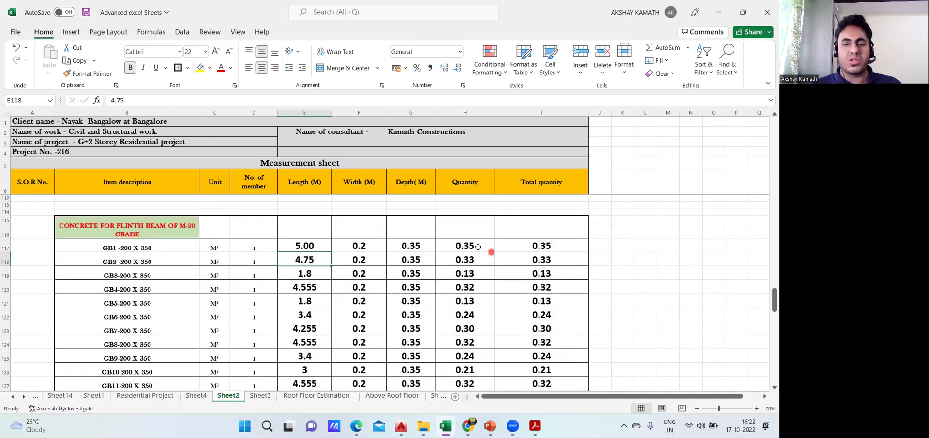
pyautogui.scroll(-4, 478, 252)
pyautogui.scroll(-6, 479, 252)
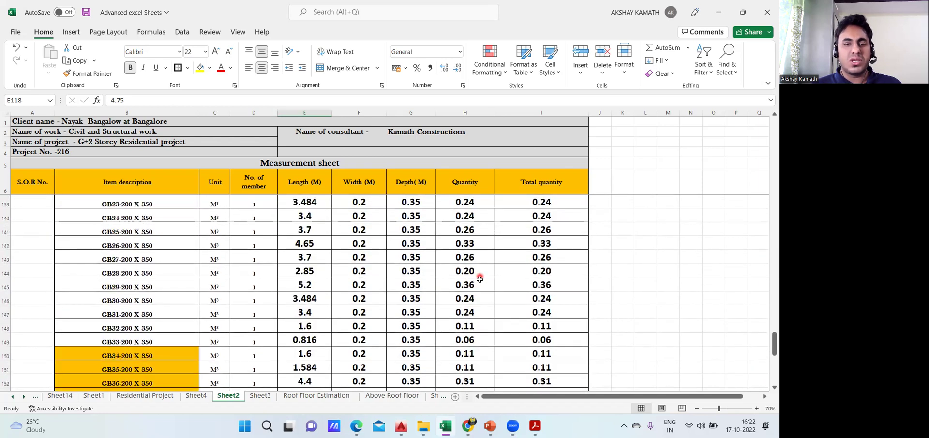
pyautogui.scroll(3, 486, 320)
pyautogui.scroll(-3, 483, 323)
pyautogui.scroll(-5, 483, 323)
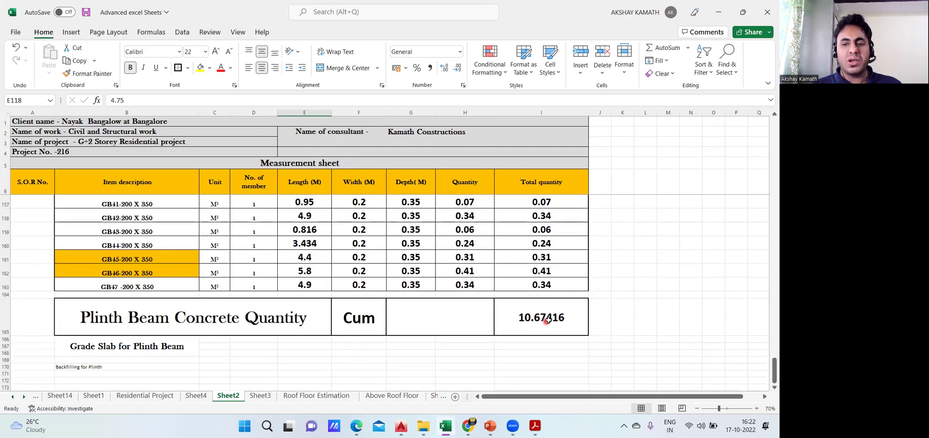
pyautogui.click(551, 317)
pyautogui.click(457, 67)
pyautogui.click(457, 68)
pyautogui.click(457, 68)
pyautogui.click(615, 295)
# Step: Format the length, width, depth, quantity and total quantity of GB1 to GB47, cells E117 to I163, with two decimal places
pyautogui.scroll(8, 513, 323)
pyautogui.scroll(8, 514, 323)
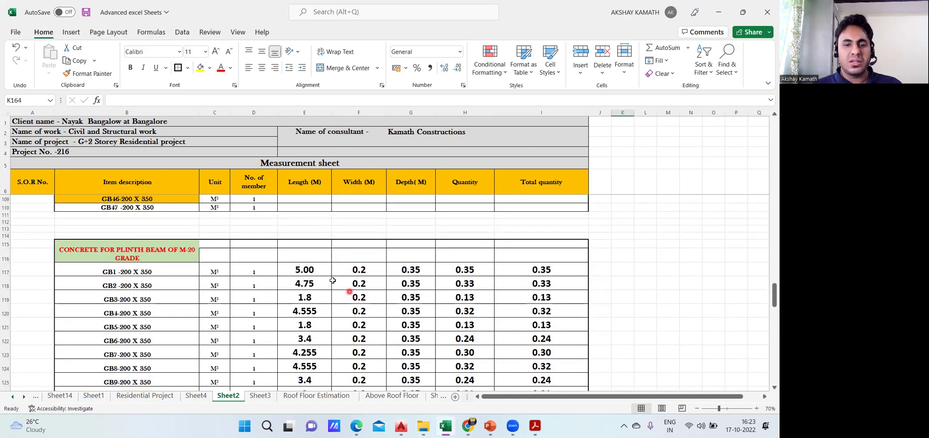
pyautogui.moveTo(316, 270); pyautogui.dragTo(557, 356)
pyautogui.moveTo(560, 396); pyautogui.dragTo(564, 342)
pyautogui.click(459, 69)
pyautogui.click(444, 69)
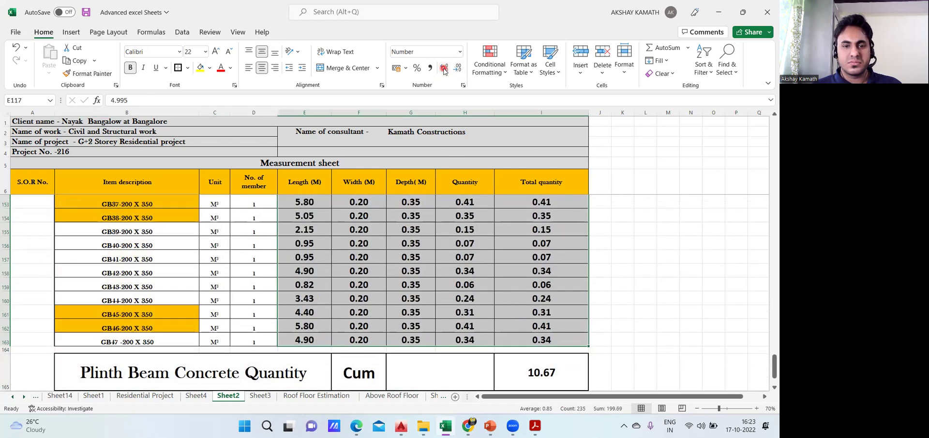
pyautogui.click(444, 69)
pyautogui.click(458, 68)
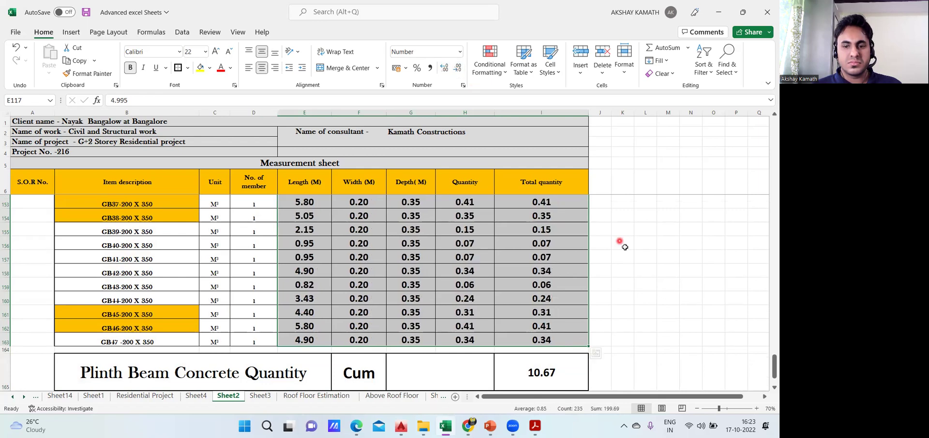
pyautogui.click(645, 268)
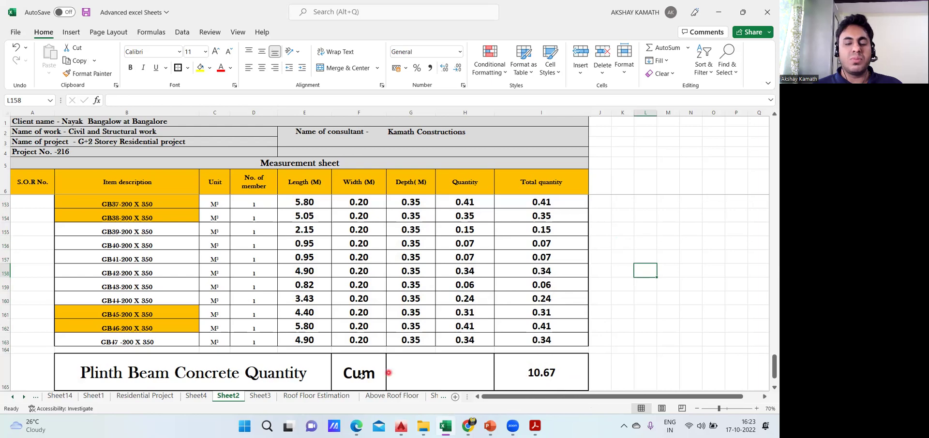
# Step: Examine the dimensions and quantities of all concrete plinth beams from GB1 to GB47 in the M-20 section
pyautogui.scroll(4, 212, 362)
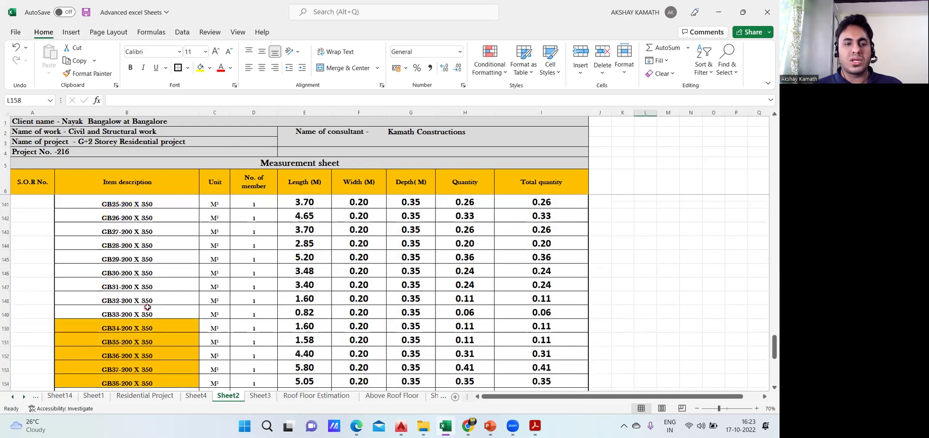
pyautogui.scroll(3, 147, 307)
pyautogui.scroll(-5, 172, 317)
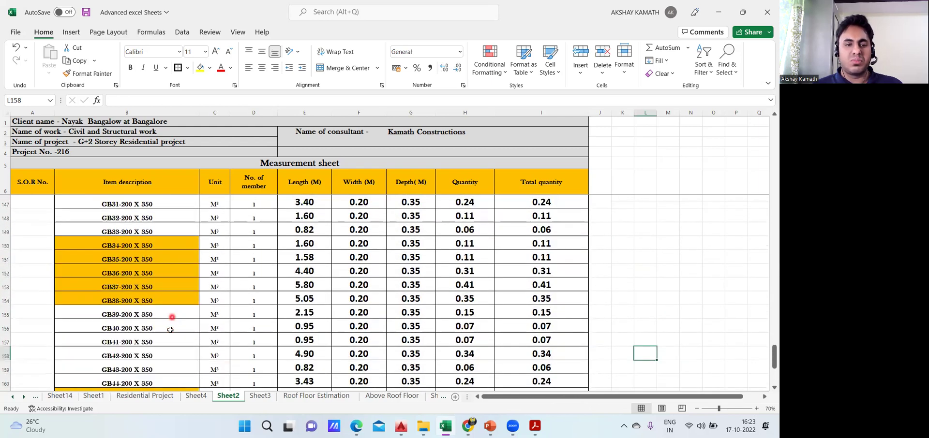
pyautogui.scroll(-3, 171, 329)
pyautogui.scroll(4, 377, 310)
pyautogui.scroll(11, 414, 305)
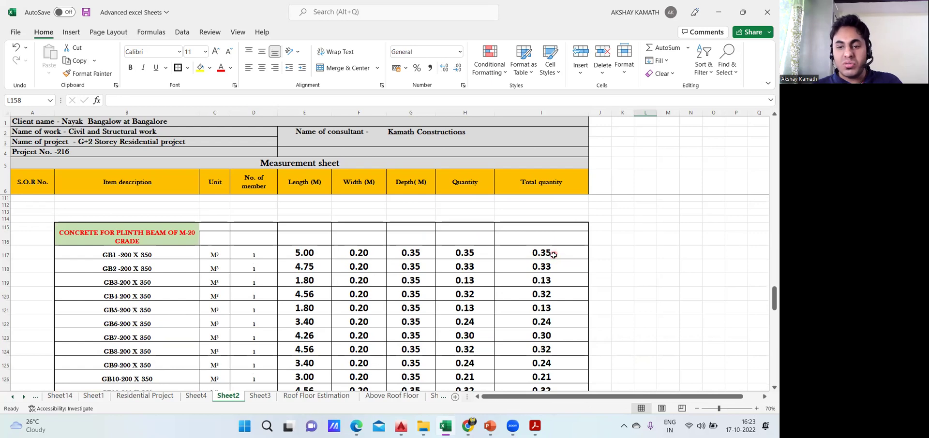
pyautogui.scroll(-1, 553, 254)
pyautogui.scroll(-2, 550, 242)
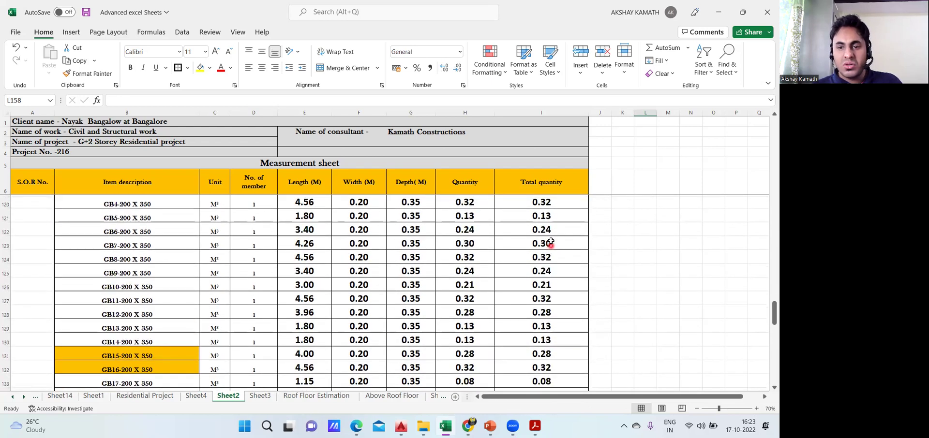
pyautogui.scroll(-2, 570, 312)
pyautogui.scroll(-2, 559, 301)
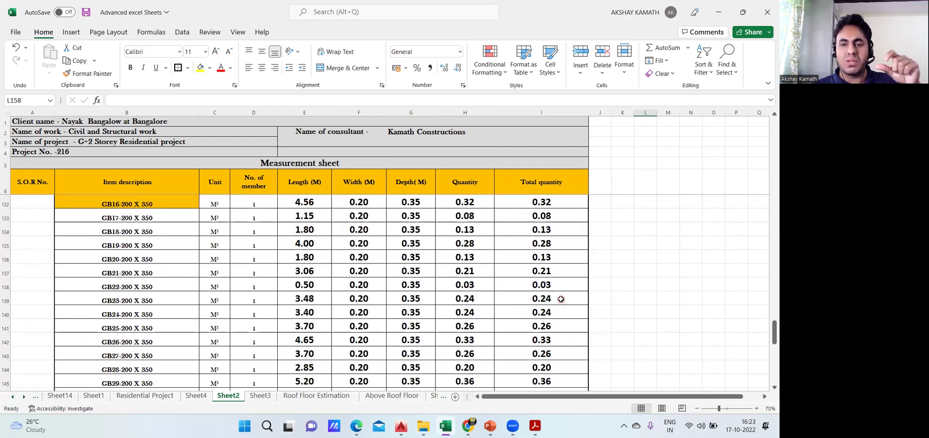
pyautogui.scroll(-1, 560, 299)
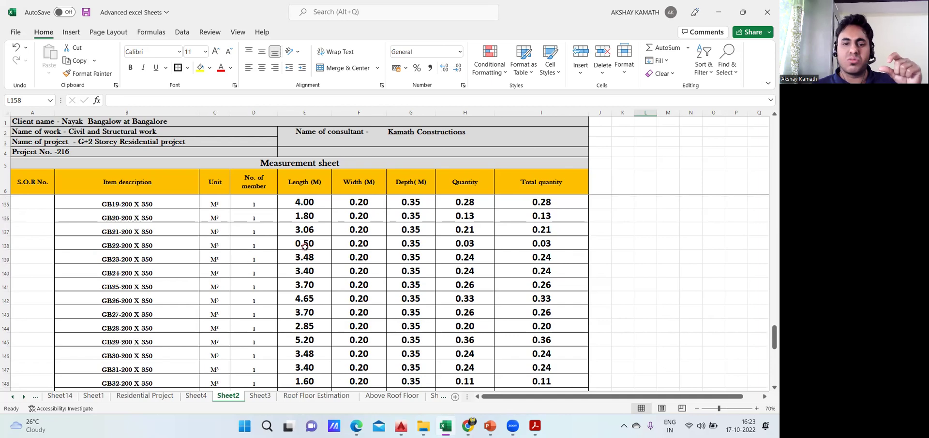
pyautogui.scroll(-1, 274, 299)
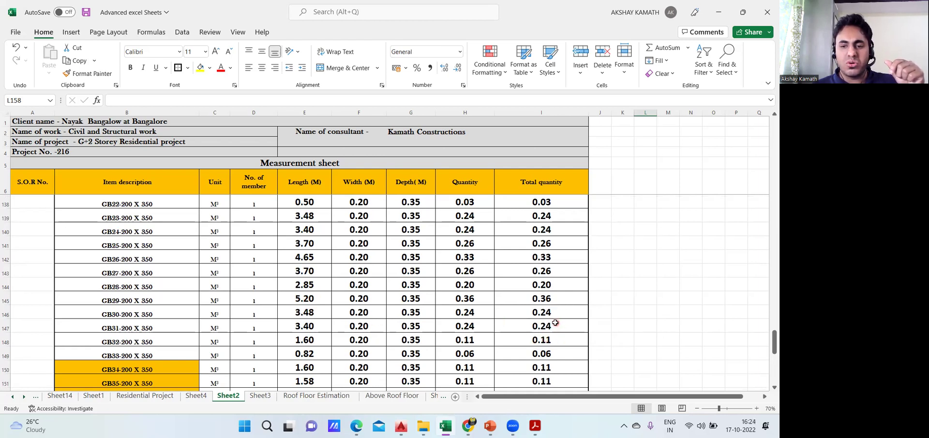
pyautogui.scroll(-1, 556, 328)
pyautogui.scroll(-2, 603, 306)
pyautogui.scroll(-1, 604, 309)
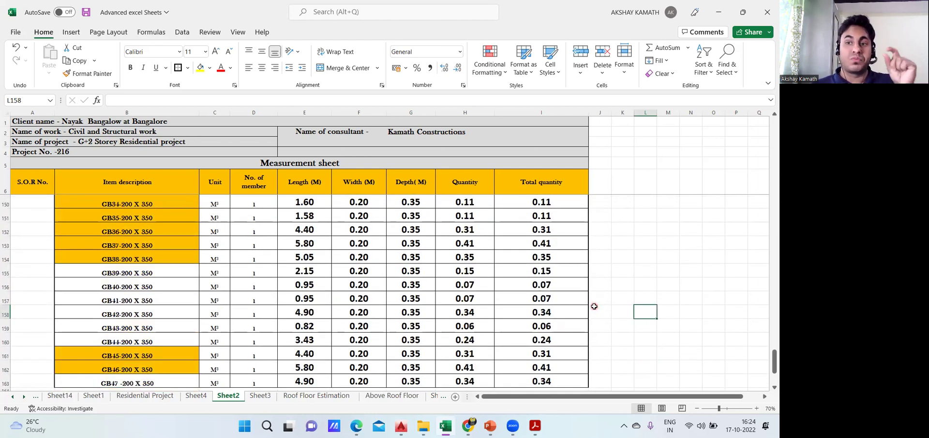
pyautogui.scroll(-2, 570, 302)
pyautogui.scroll(4, 571, 303)
pyautogui.scroll(10, 569, 303)
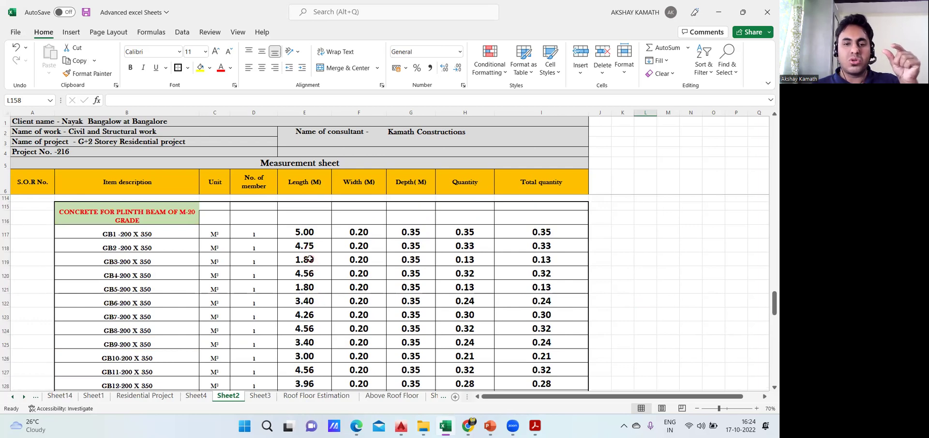
# Step: Inspect the total quantity formula in I118 and follow the total quantity column down to the Plinth Beam Concrete Quantity row
pyautogui.click(557, 246)
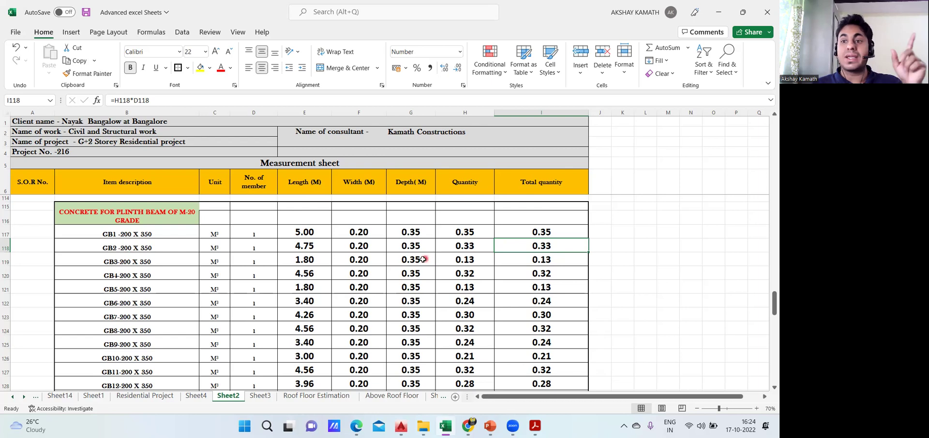
pyautogui.scroll(-13, 556, 310)
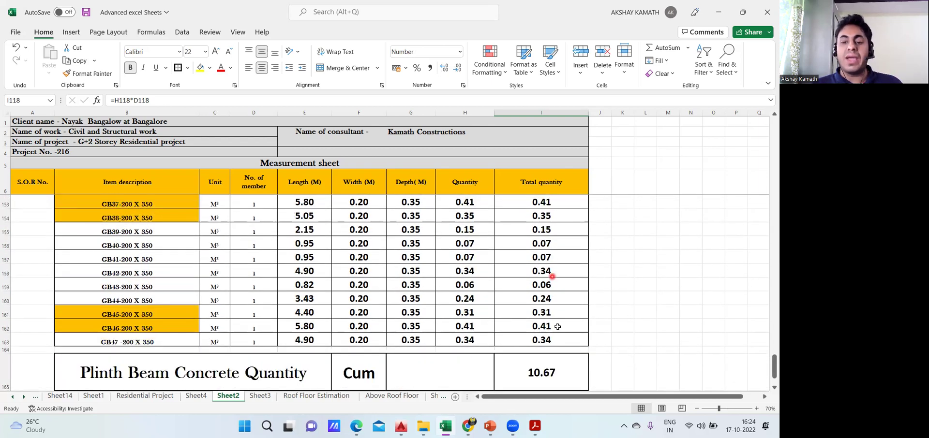
pyautogui.scroll(3, 557, 339)
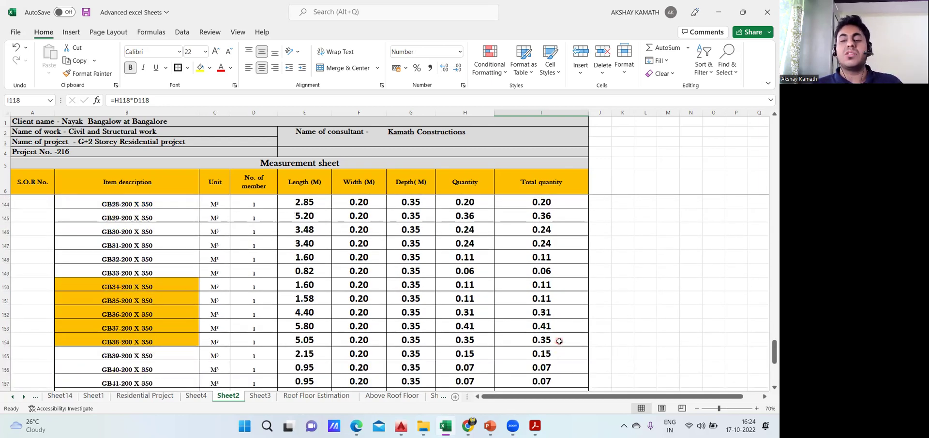
pyautogui.scroll(7, 559, 341)
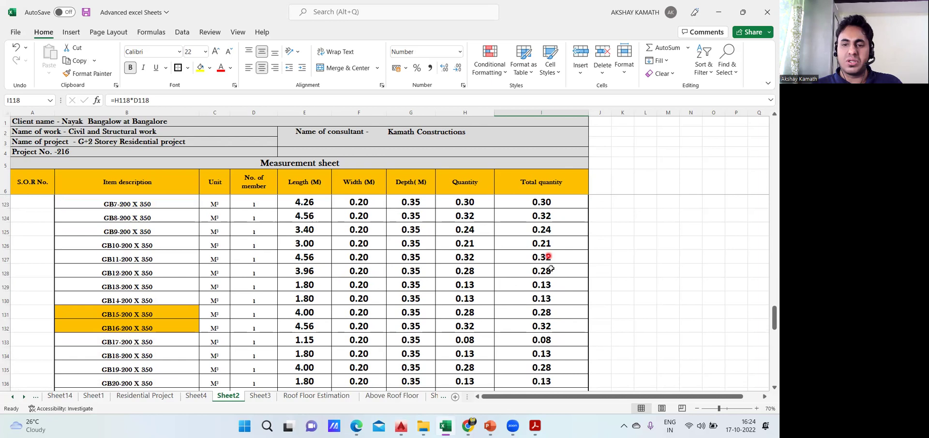
pyautogui.scroll(-1, 549, 282)
pyautogui.scroll(1, 548, 281)
pyautogui.scroll(-2, 534, 292)
pyautogui.scroll(-1, 534, 292)
pyautogui.scroll(-2, 546, 284)
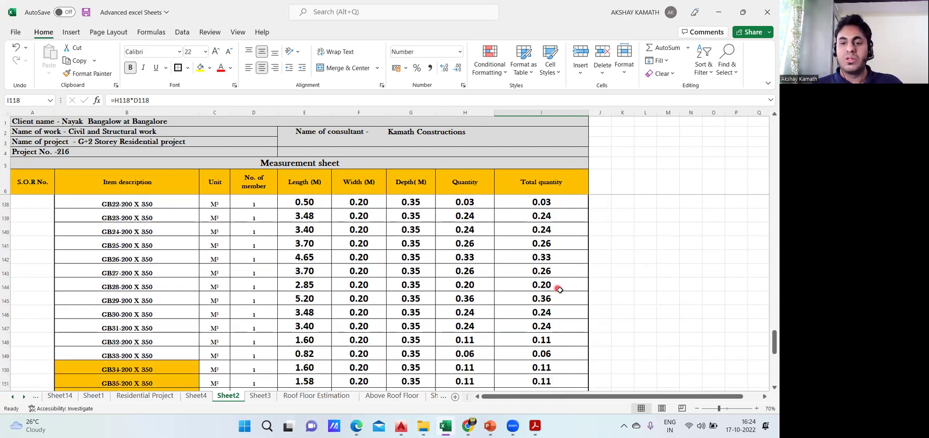
pyautogui.scroll(-2, 551, 290)
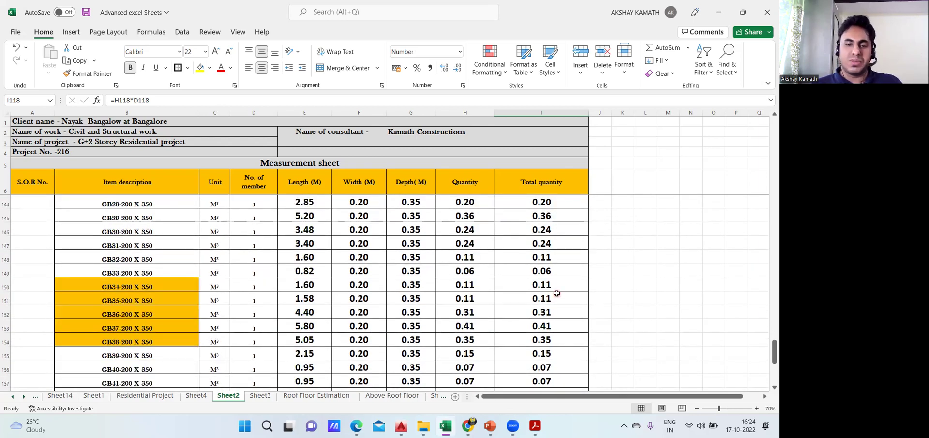
pyautogui.scroll(-3, 557, 294)
pyautogui.scroll(1, 318, 259)
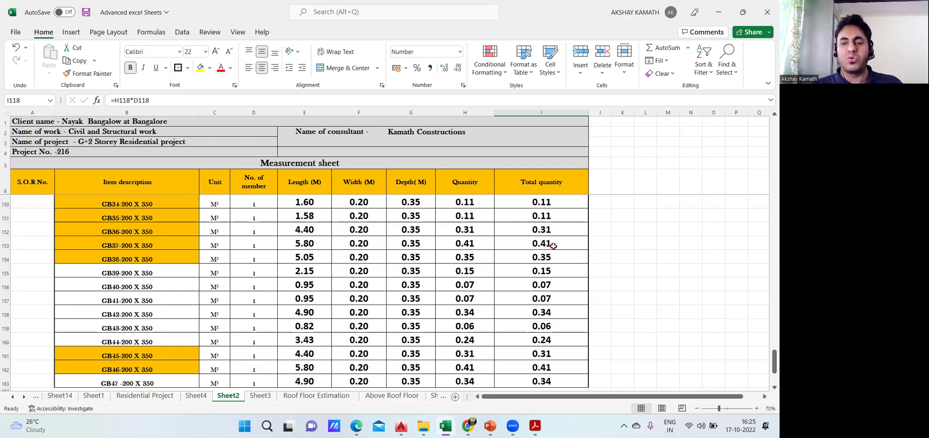
pyautogui.scroll(-3, 553, 246)
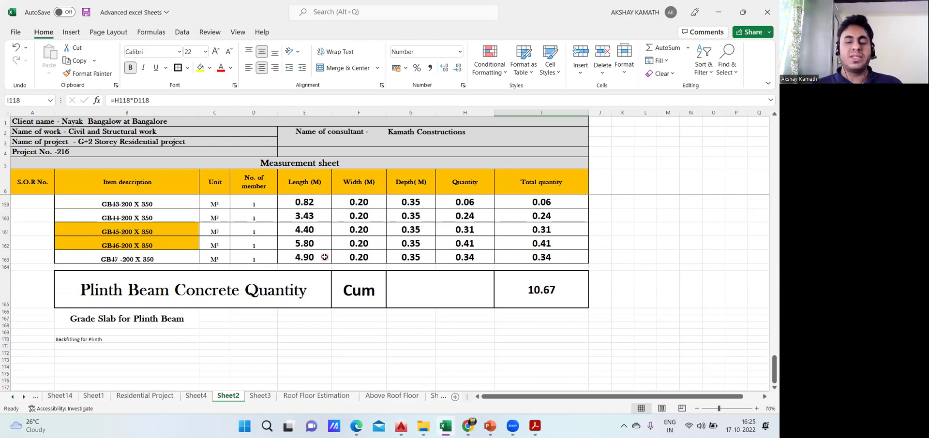
pyautogui.scroll(1, 325, 264)
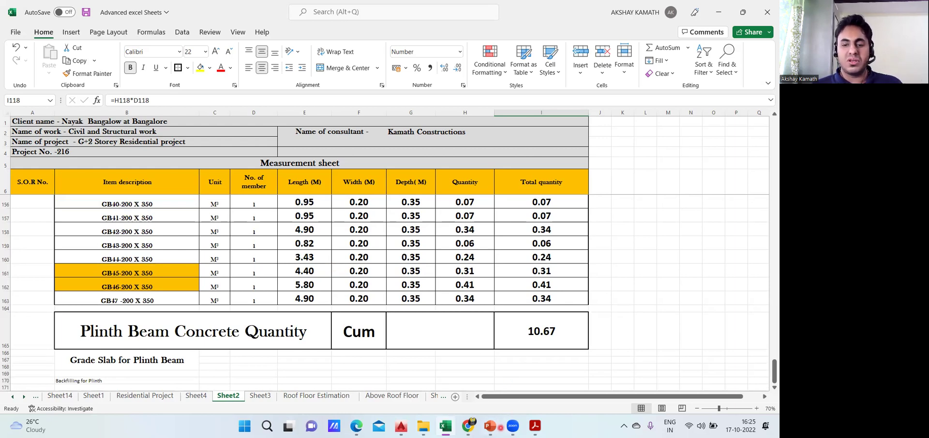
# Step: Switch to the PowerPoint presentation and view slide 71, Shuttering For Plinth Beam
pyautogui.click(490, 426)
pyautogui.scroll(2, 83, 277)
pyautogui.click(52, 228)
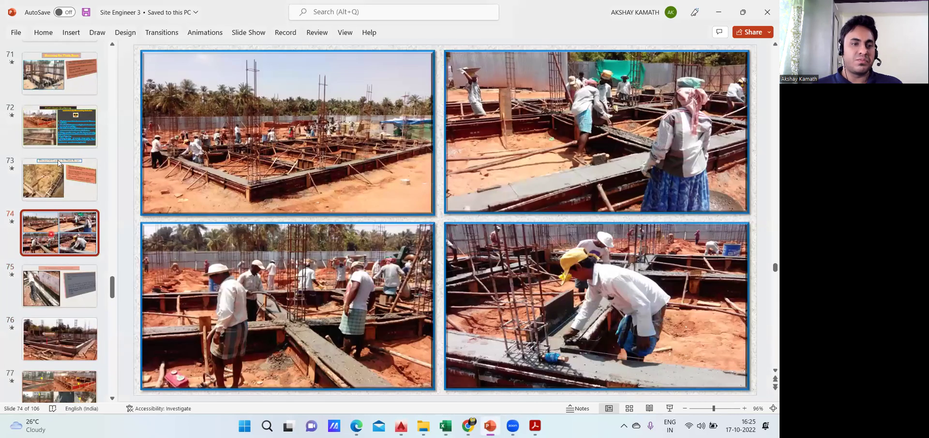
pyautogui.press('Up')
pyautogui.press('Up')
pyautogui.press('Up')
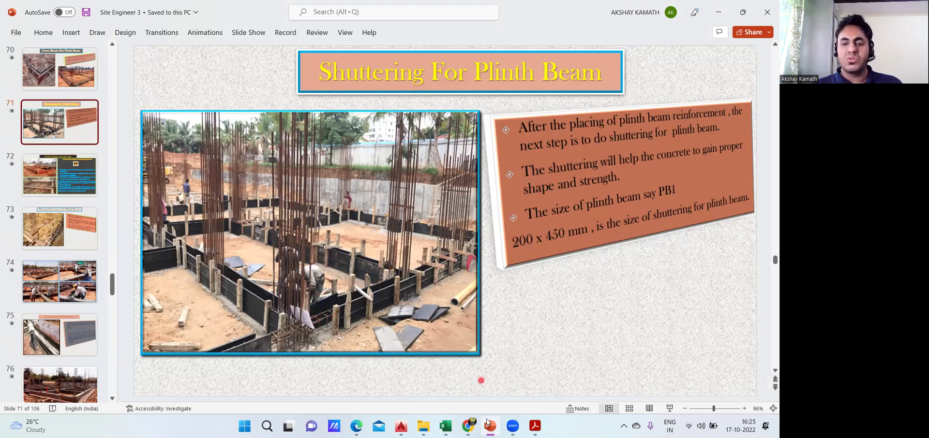
# Step: Switch back to the Excel measurement sheet and look over the last plinth beam rows and the items below the total
pyautogui.click(445, 426)
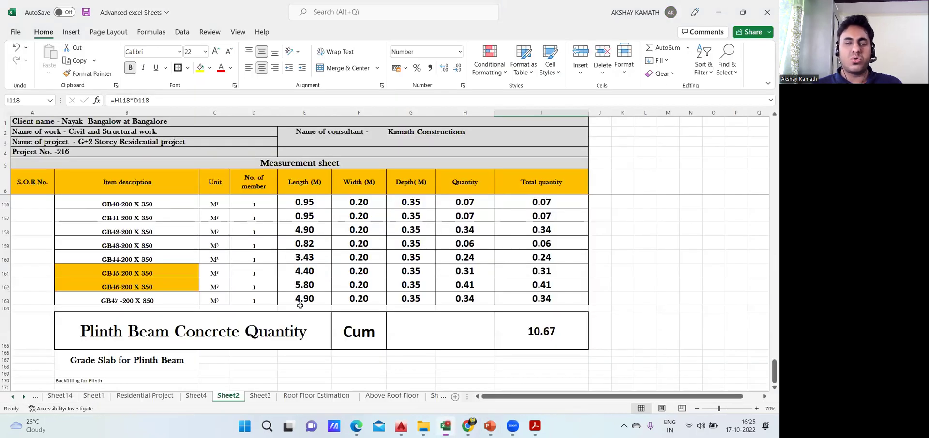
pyautogui.scroll(3, 300, 306)
pyautogui.scroll(-6, 305, 302)
pyautogui.scroll(2, 313, 300)
pyautogui.scroll(2, 314, 301)
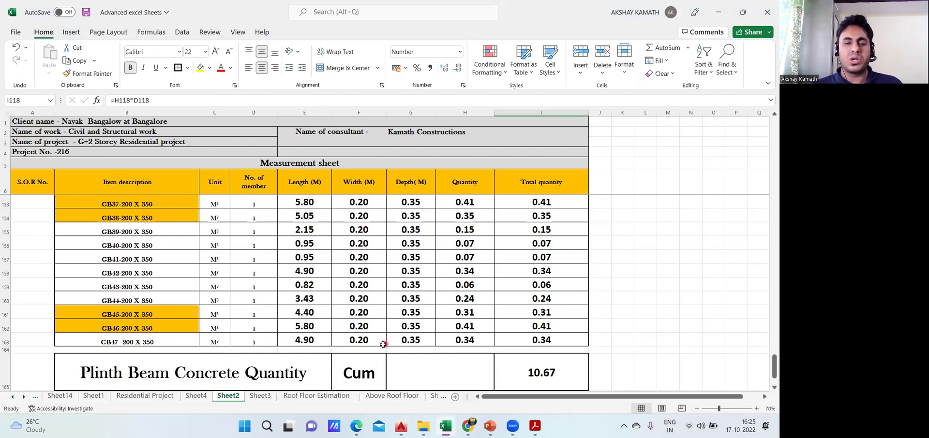